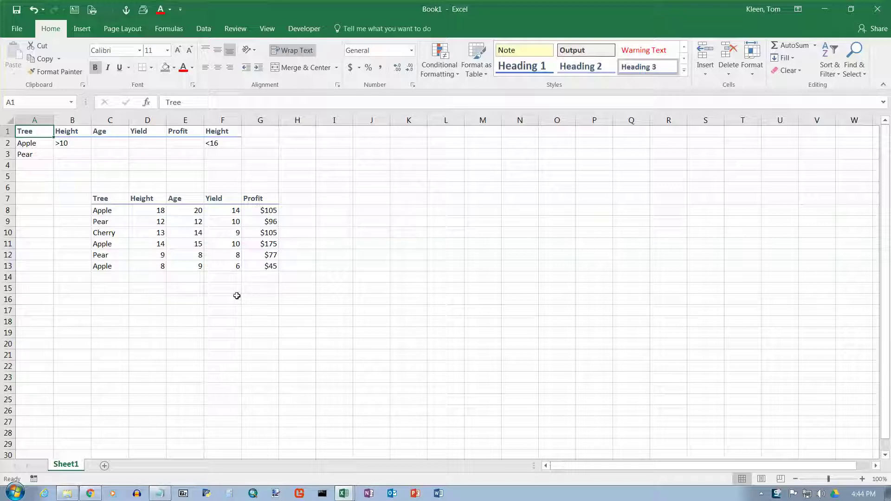
Select cell G15, just below the Profit column, to hold the count result
left_click(265, 289)
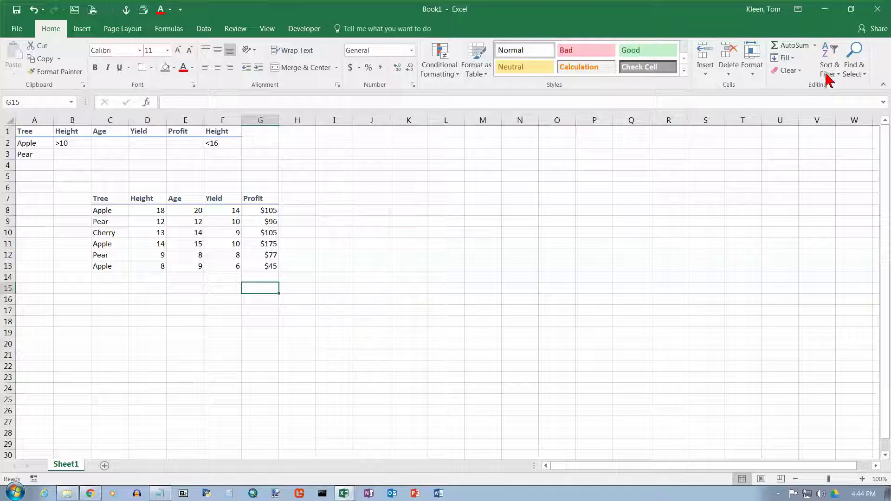
left_click(815, 46)
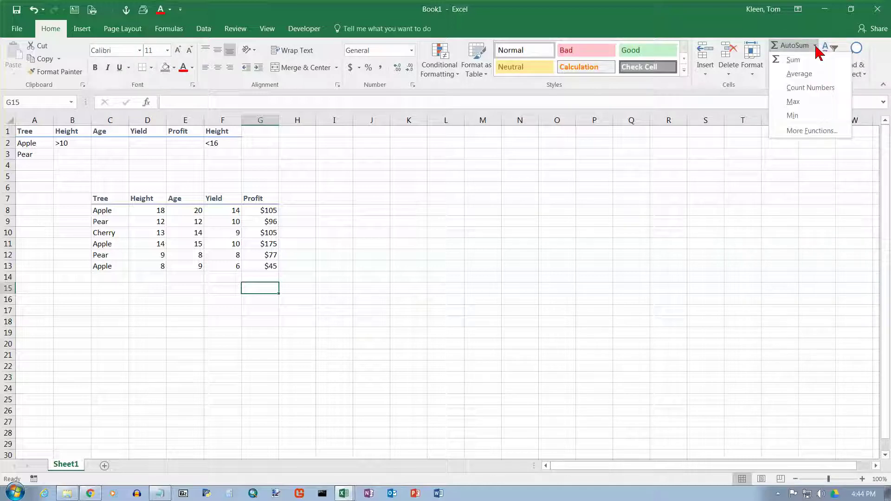
Insert a COUNT formula in G15 over G8:G13, returning 6
left_click(808, 89)
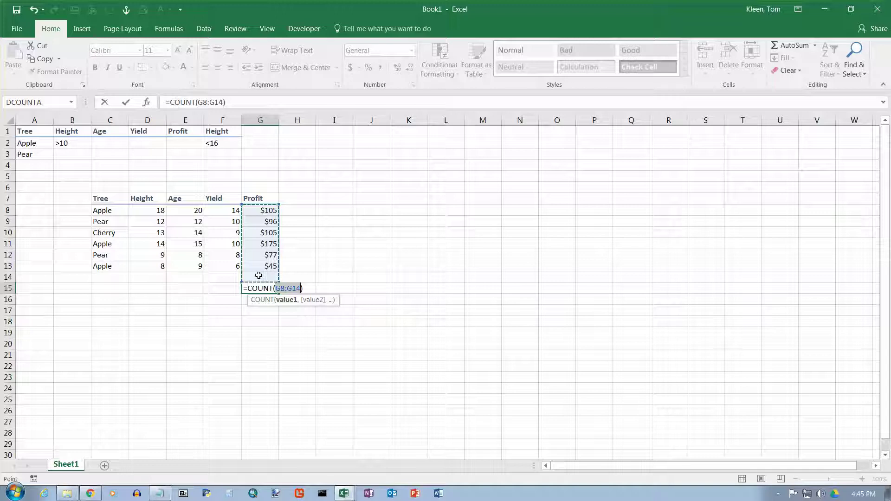
left_click_drag(260, 211, 269, 267)
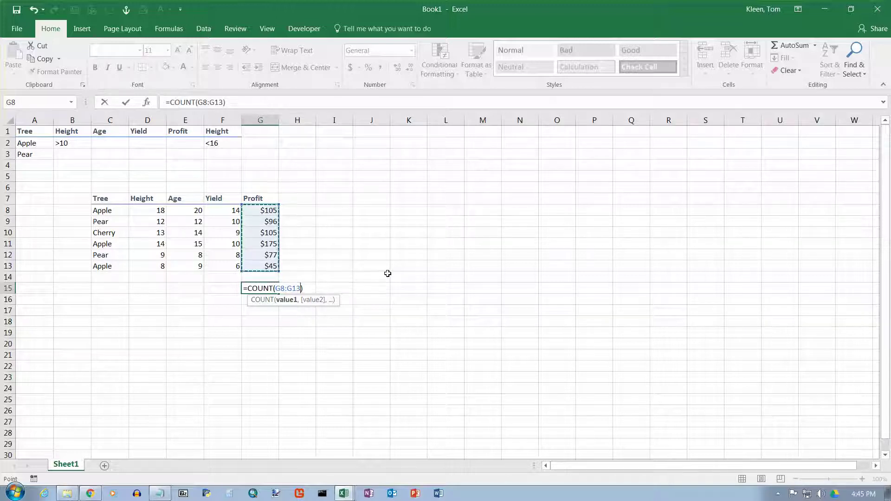
key("Return")
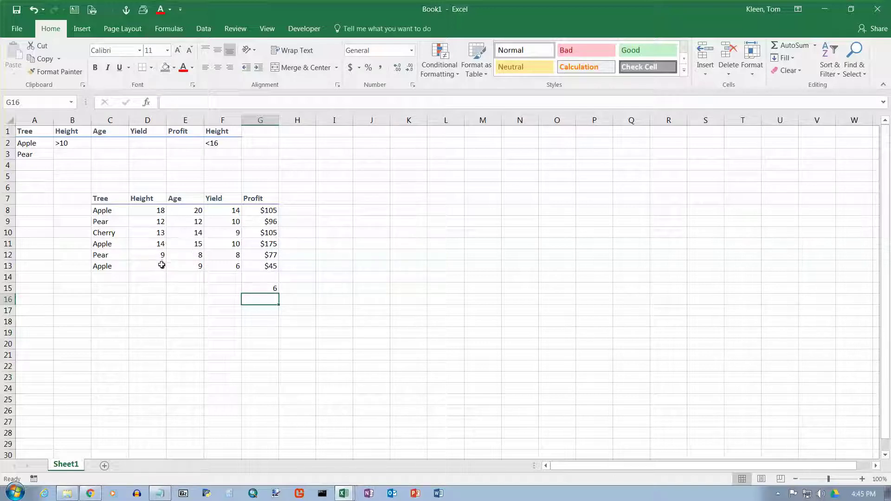
Change the G15 COUNT range from G8:G13 to the Tree cells C8:C13, returning 0
left_click(272, 289)
type("=COUNT(G8:G13)")
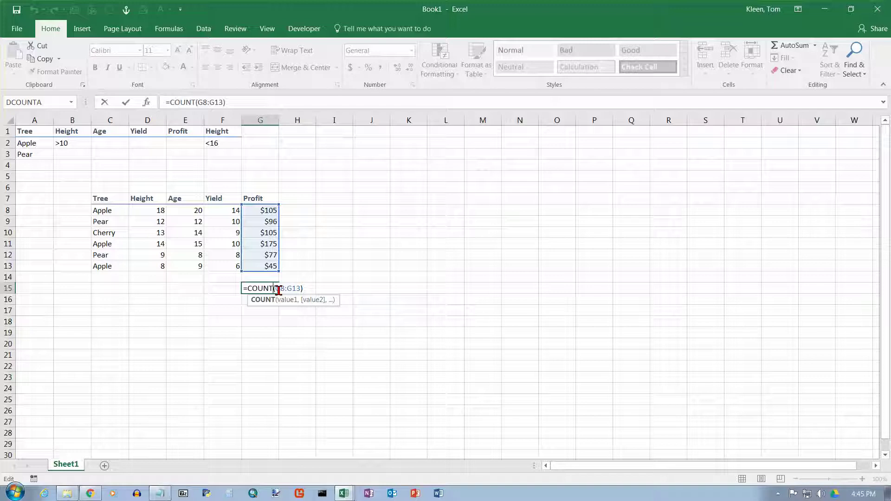
left_click_drag(278, 289, 315, 291)
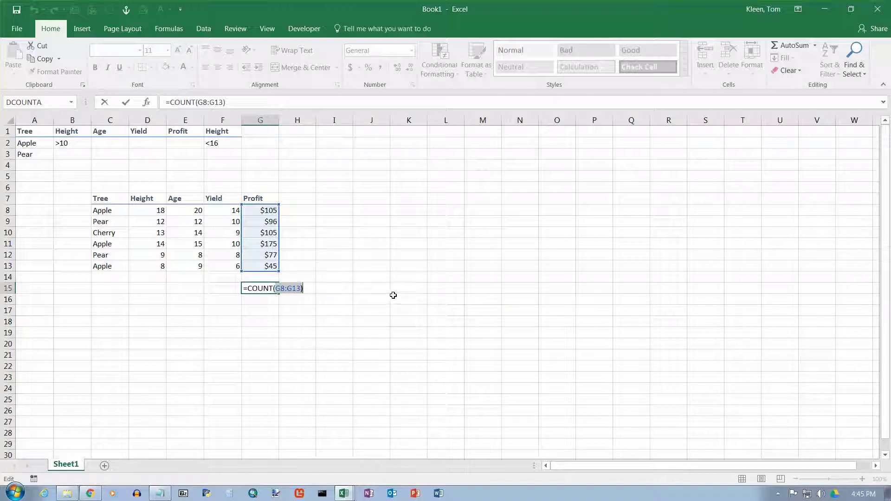
key("shift+Left")
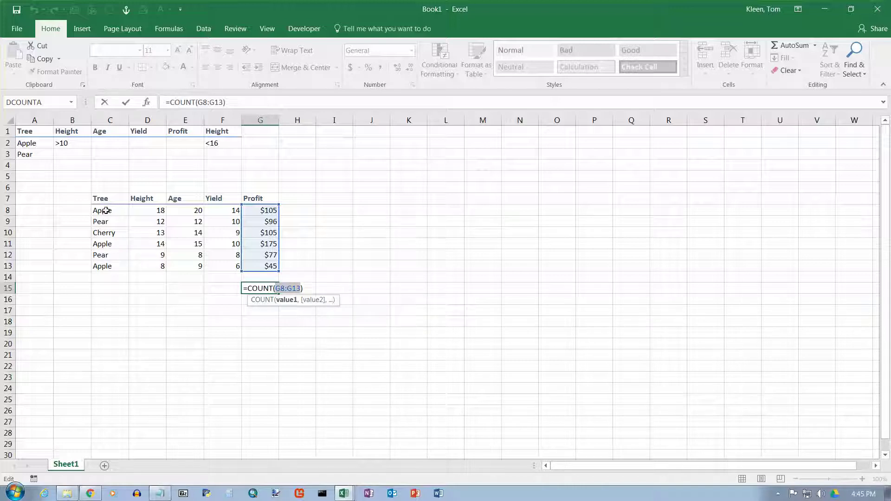
left_click_drag(106, 211, 112, 268)
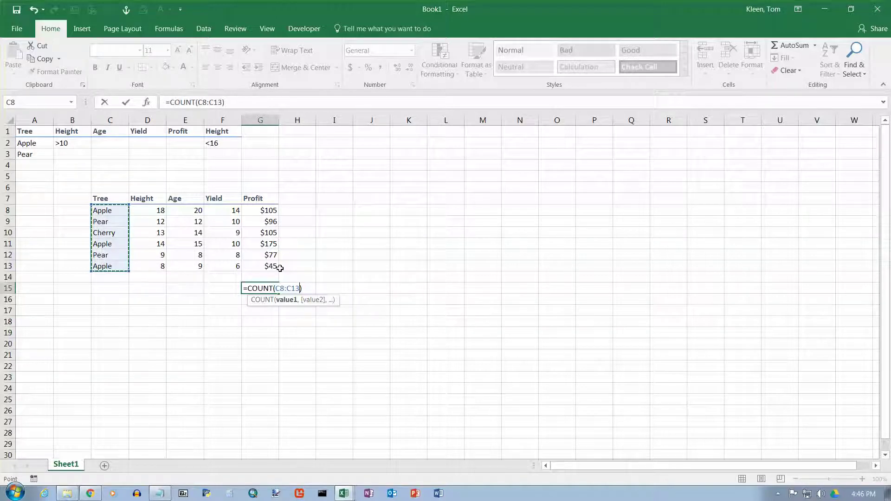
key("Return")
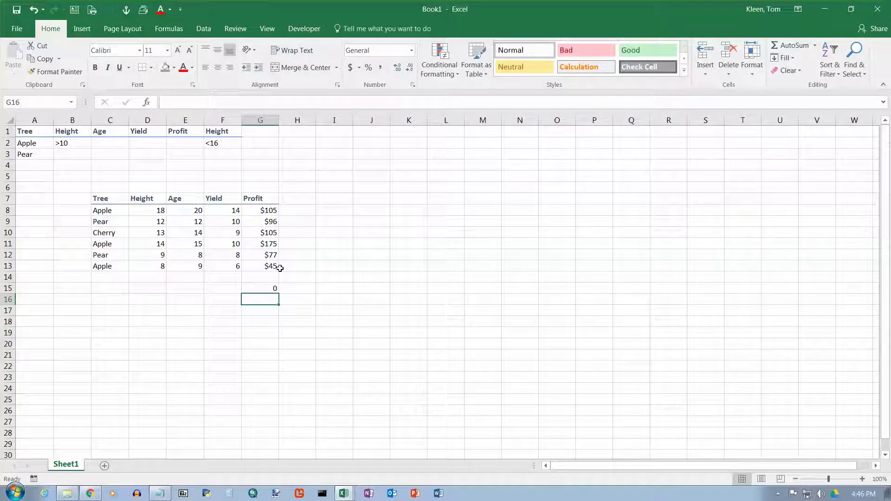
double_click(267, 290)
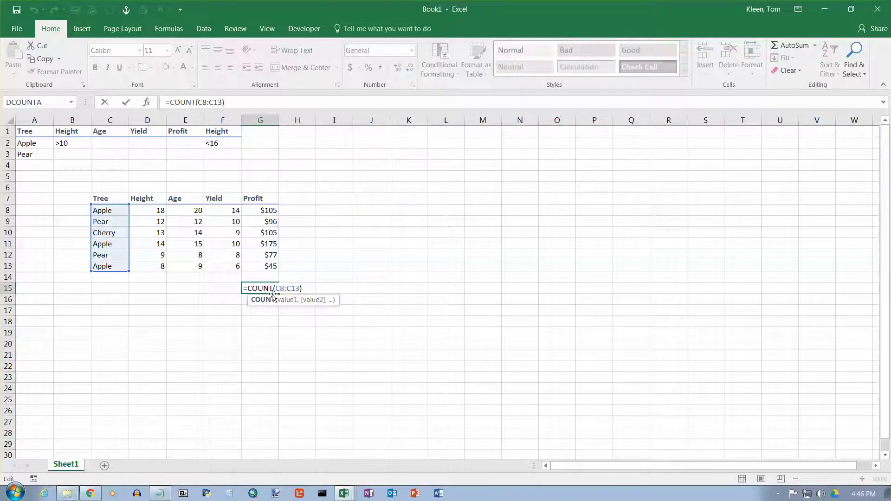
Make G15 =COUNTA(C8:C13) so it counts the six Tree names
left_click(274, 290)
type("A")
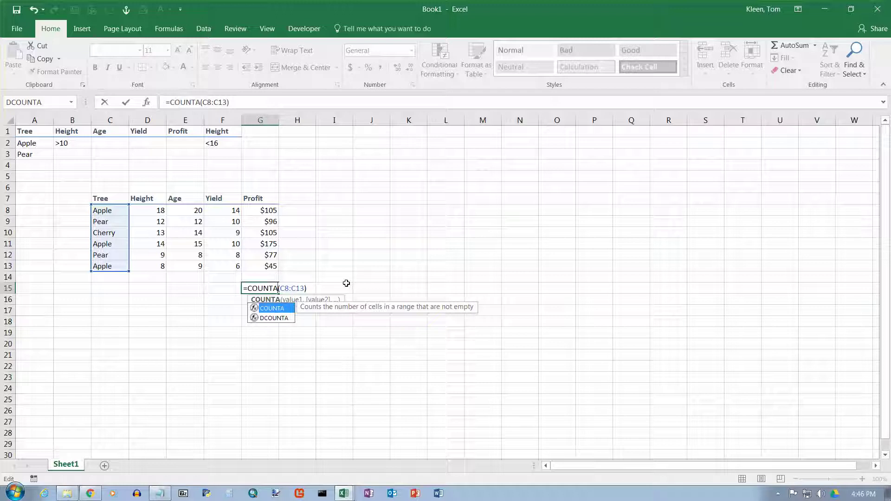
key("Return")
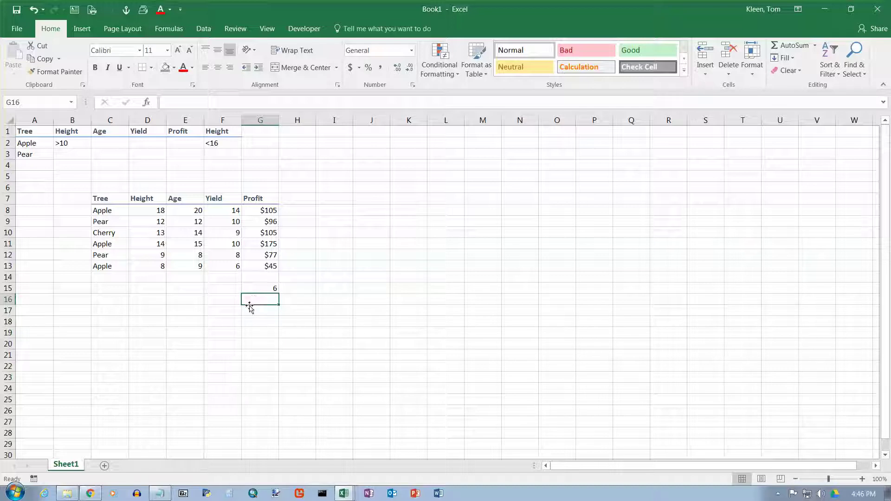
left_click(221, 302)
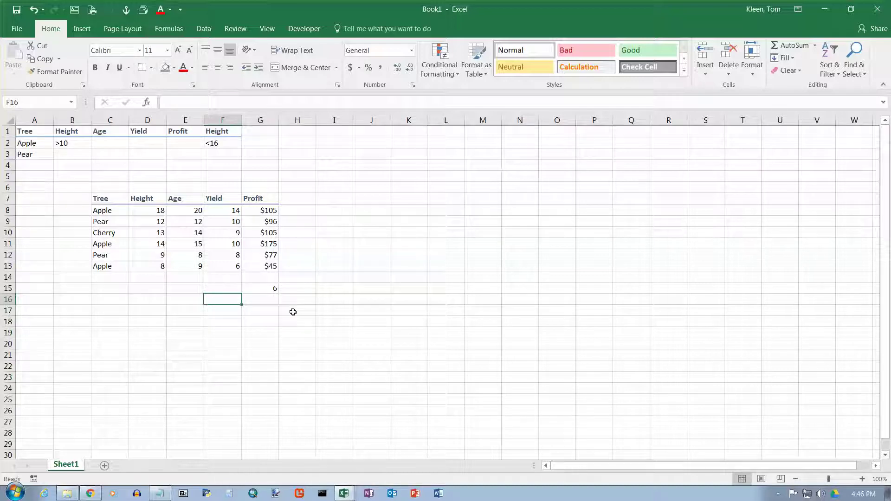
Enter the right-aligned label 'Count of Apple Trees' in F16
type("=")
key("BackSpace")
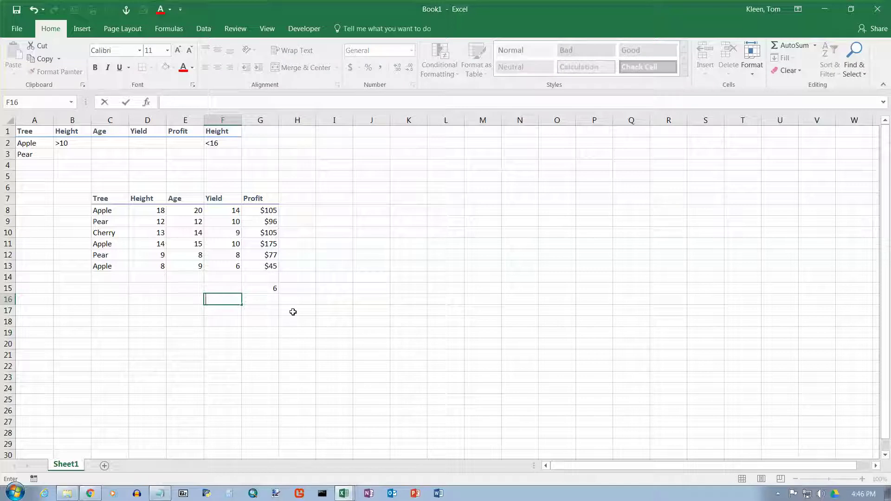
type("Count of Apple Trees")
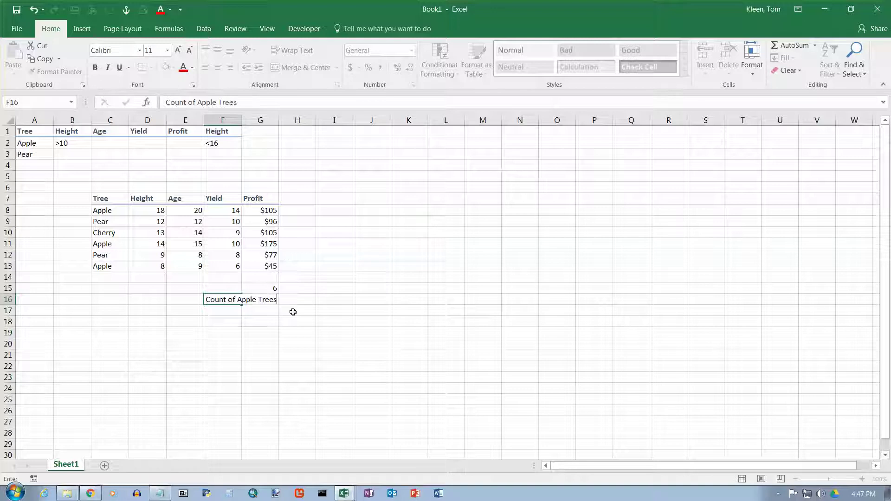
key("Return")
left_click(232, 301)
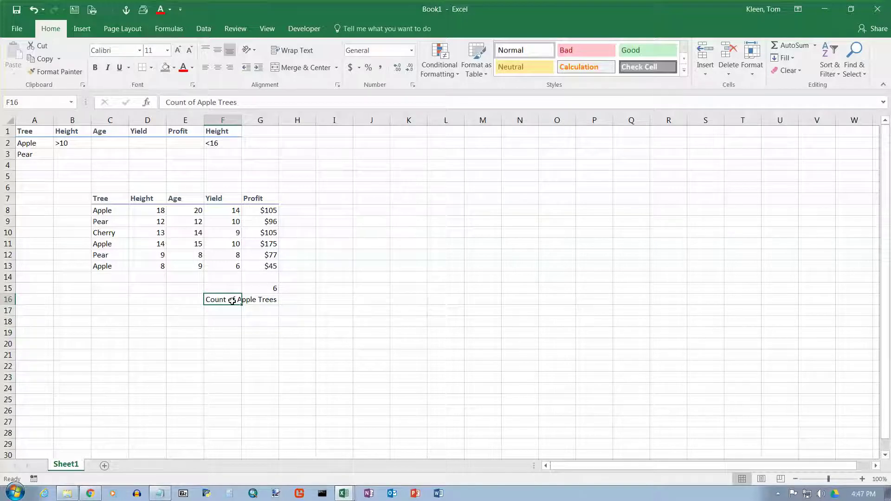
left_click(229, 68)
left_click(253, 299)
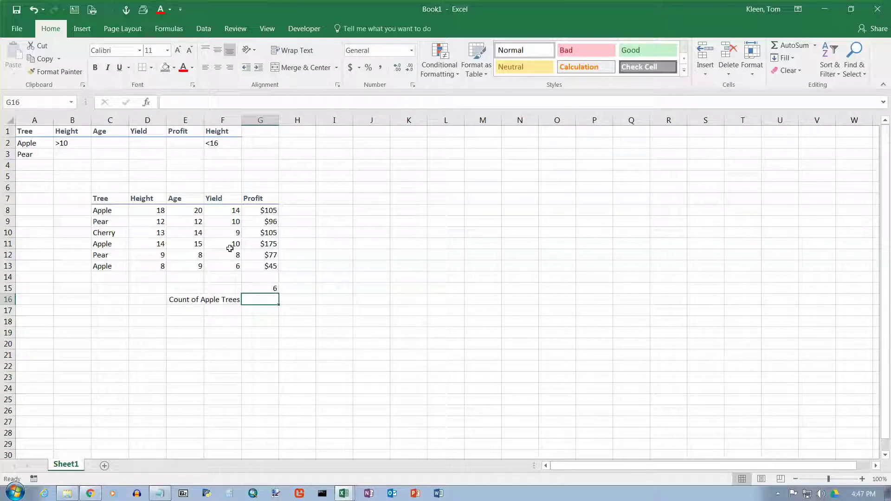
Insert the DCOUNT database function into G16
left_click(170, 29)
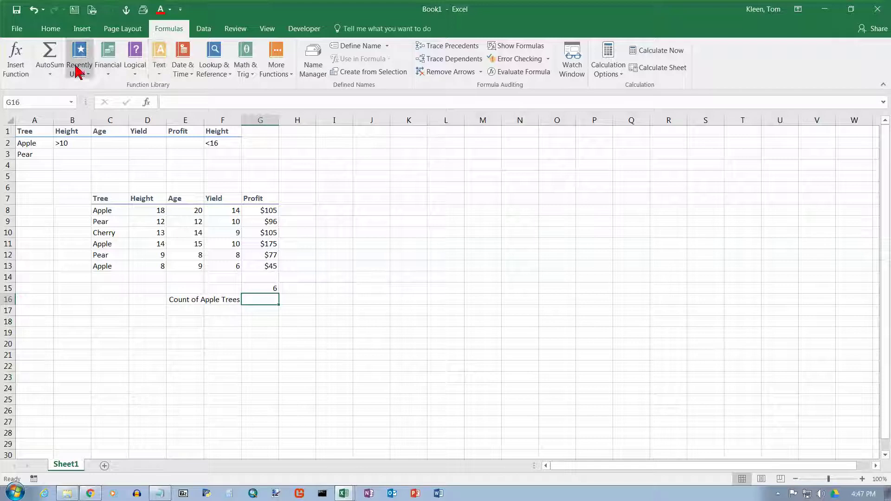
left_click(278, 69)
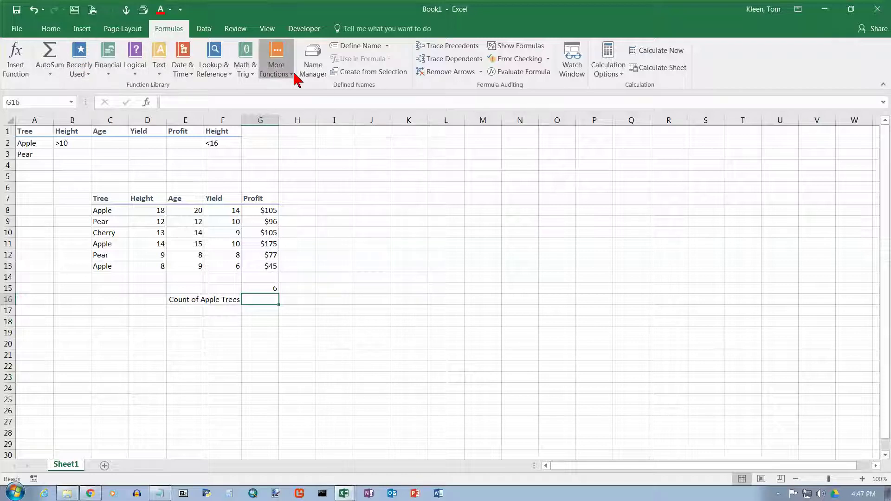
left_click(14, 53)
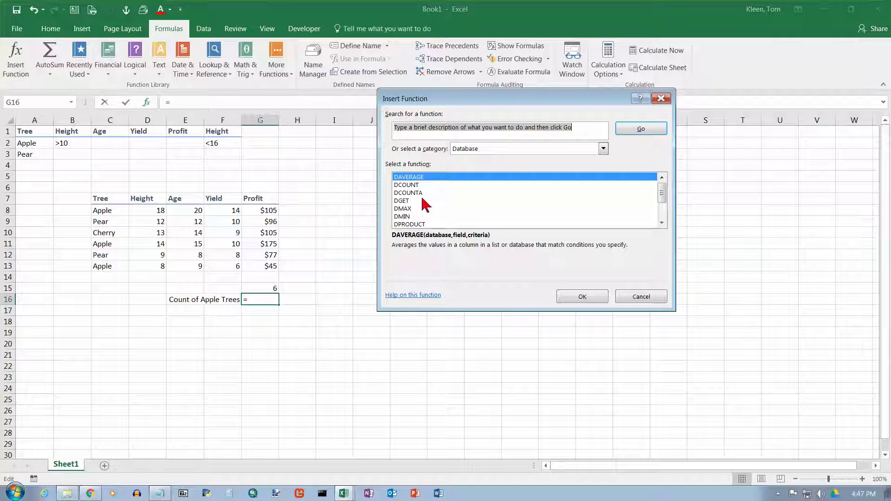
left_click(409, 186)
left_click(583, 298)
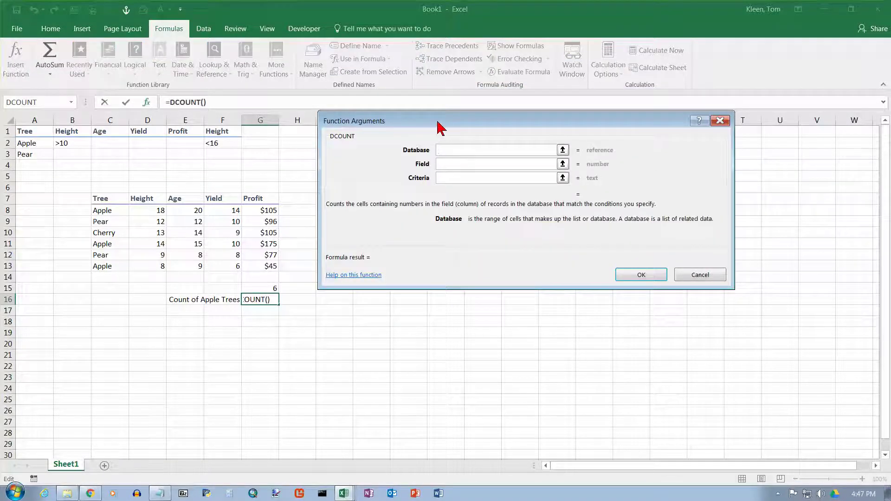
Set DCOUNT's database to C7:G13, field G7 and criteria A1:A2, giving 3
left_click_drag(436, 123, 452, 153)
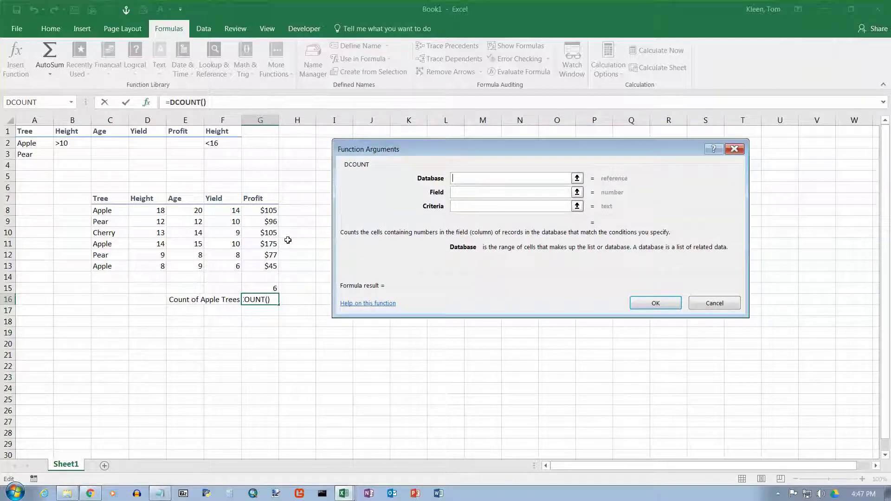
left_click_drag(117, 199, 272, 267)
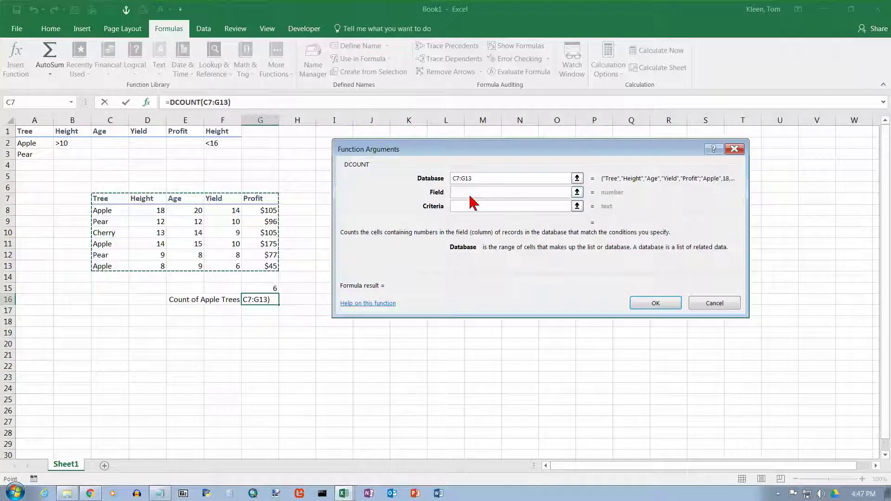
left_click(469, 192)
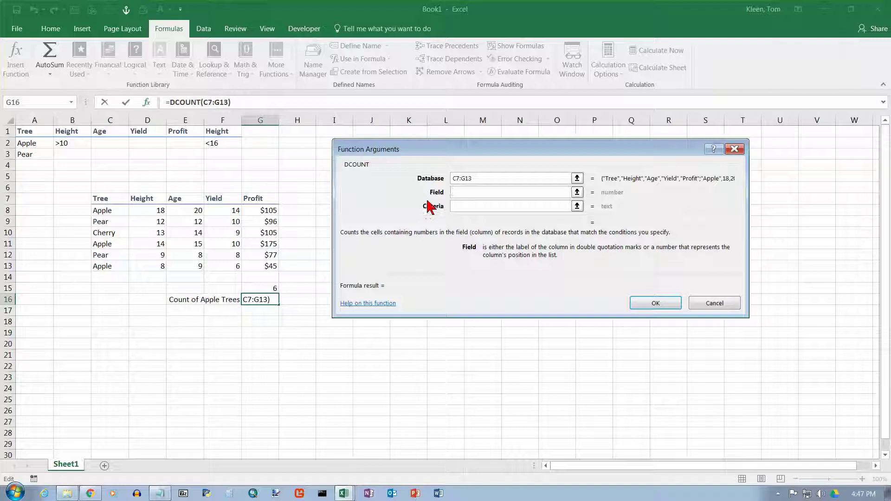
left_click(257, 201)
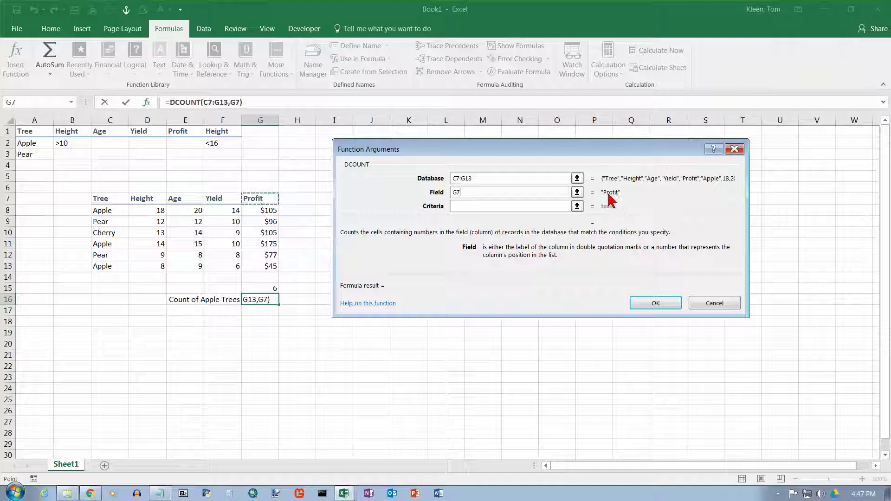
left_click(475, 206)
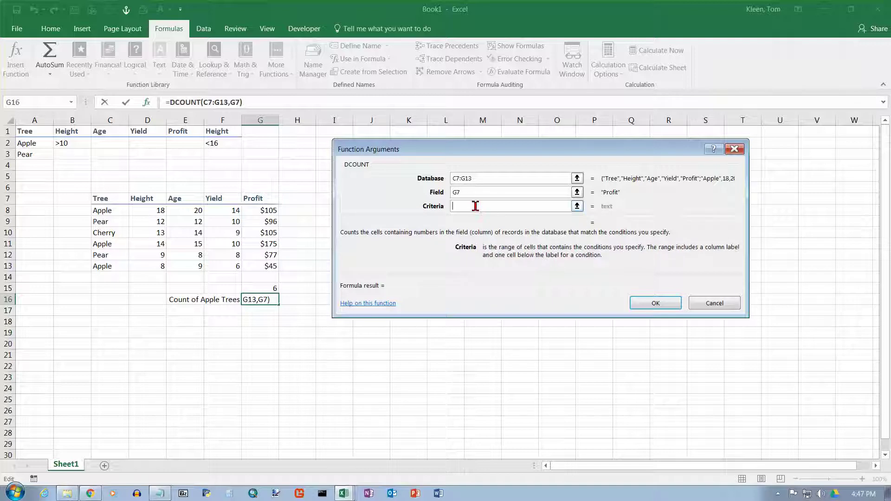
left_click(29, 131)
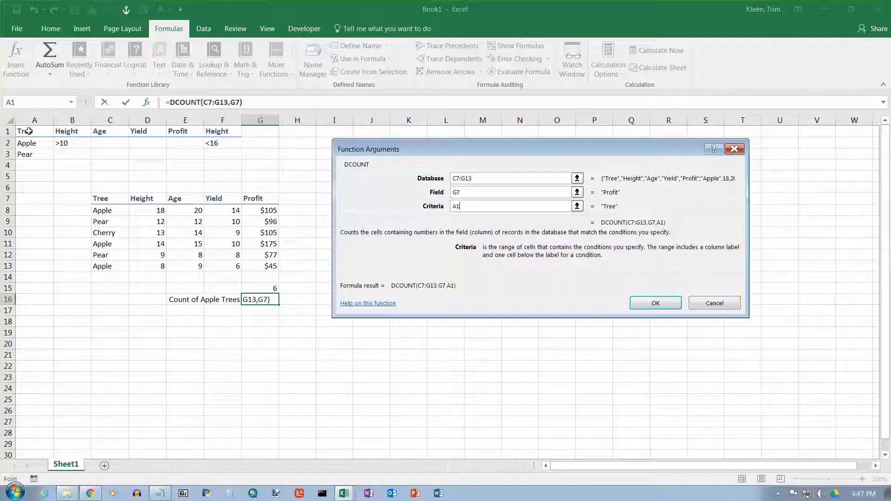
left_click_drag(26, 140, 28, 145)
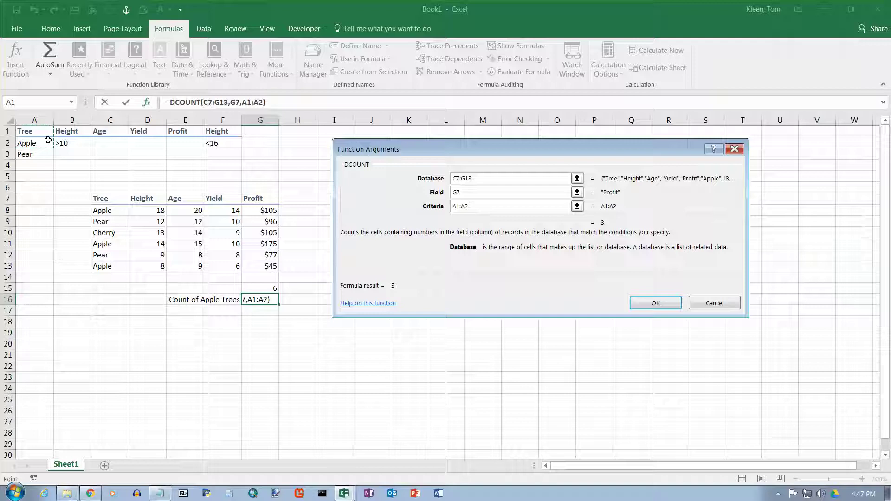
left_click(648, 306)
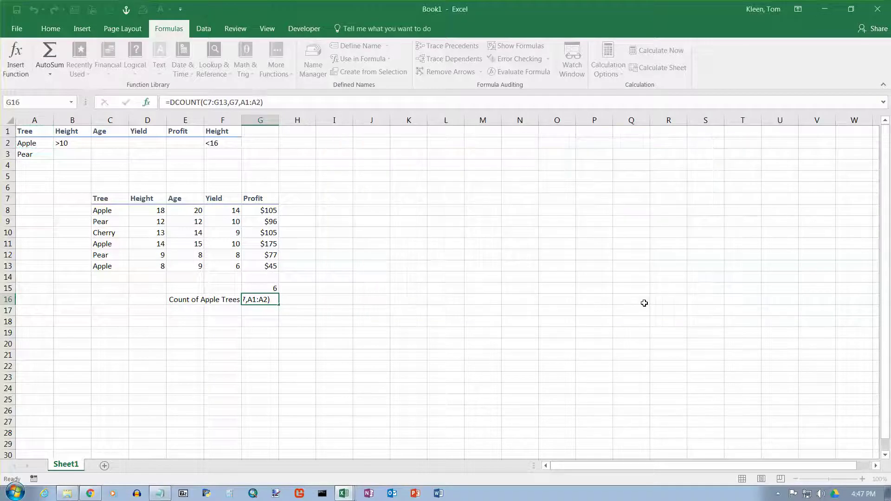
double_click(252, 301)
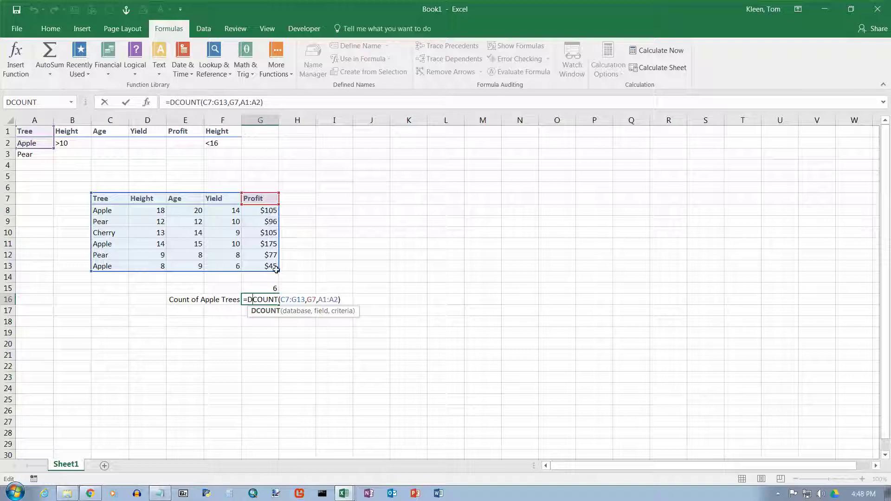
Change G16 to =DCOUNTA(C7:G13,G7,A1:A2), which still returns 3
key("ctrl+Return")
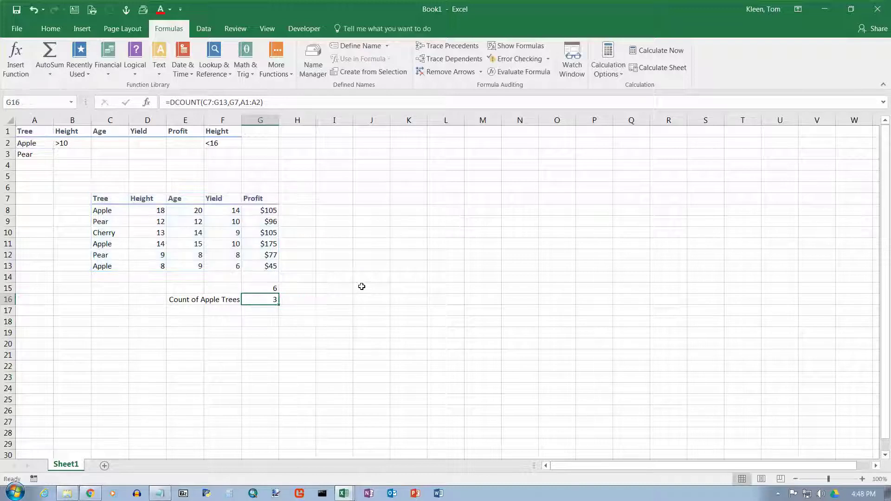
double_click(256, 298)
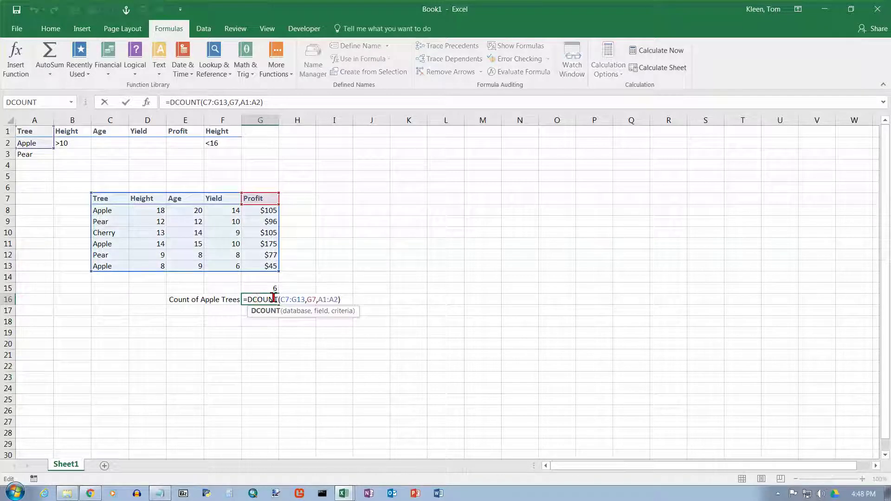
left_click(278, 299)
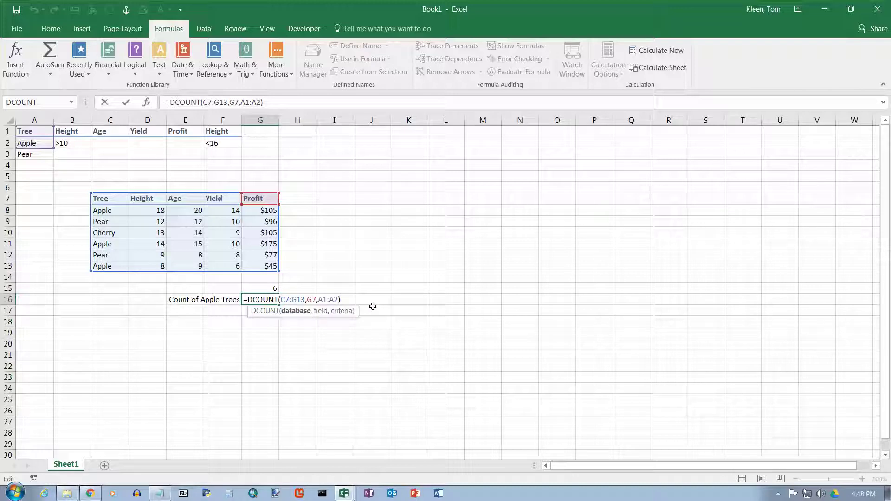
key("Left")
type("A")
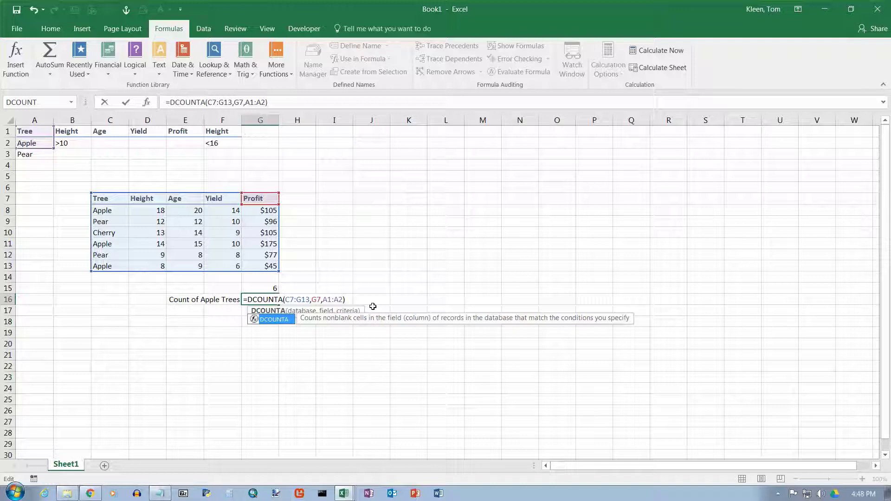
key("Return")
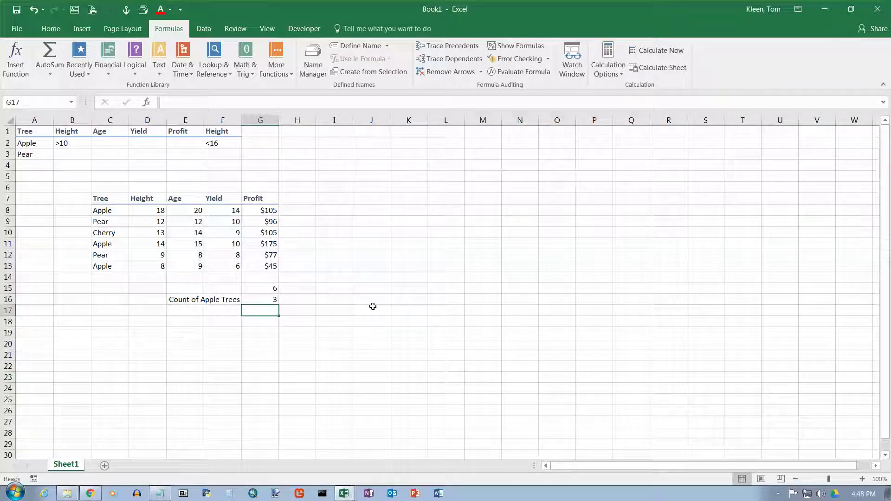
Switch the DCOUNTA field argument from G7 to the Tree heading C7; result stays 3
left_click(266, 299)
double_click(265, 298)
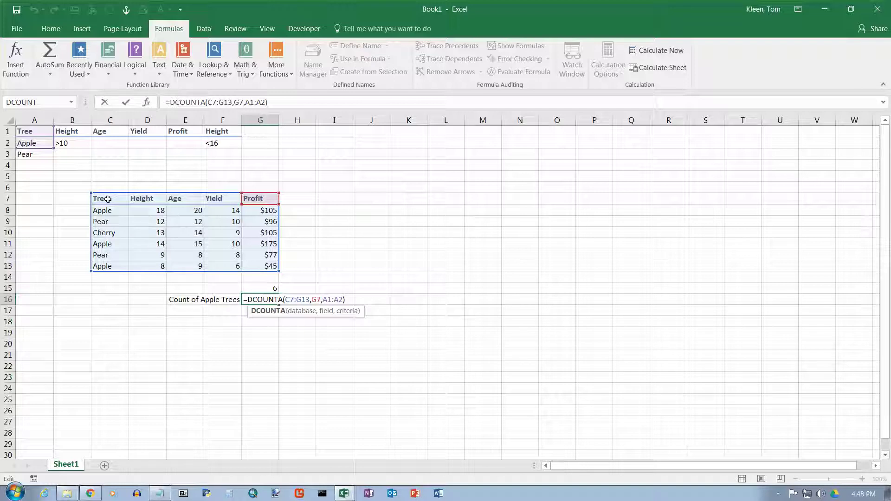
left_click(314, 299)
key("BackSpace")
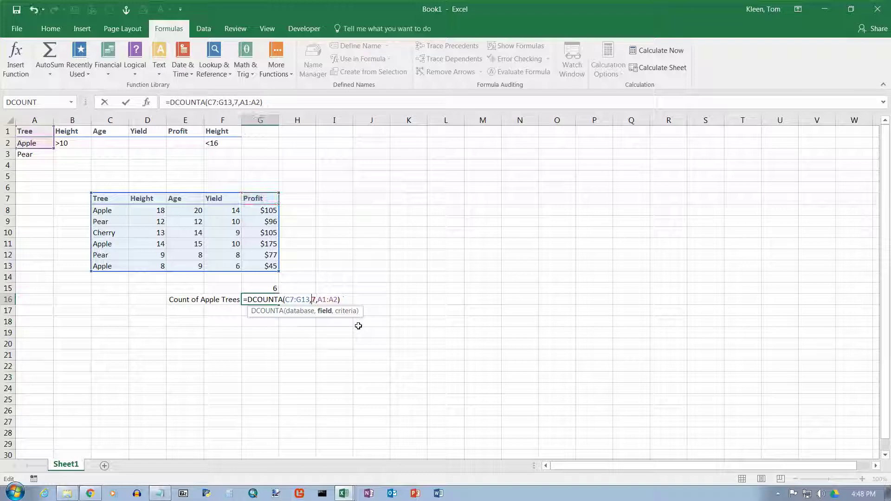
type("C")
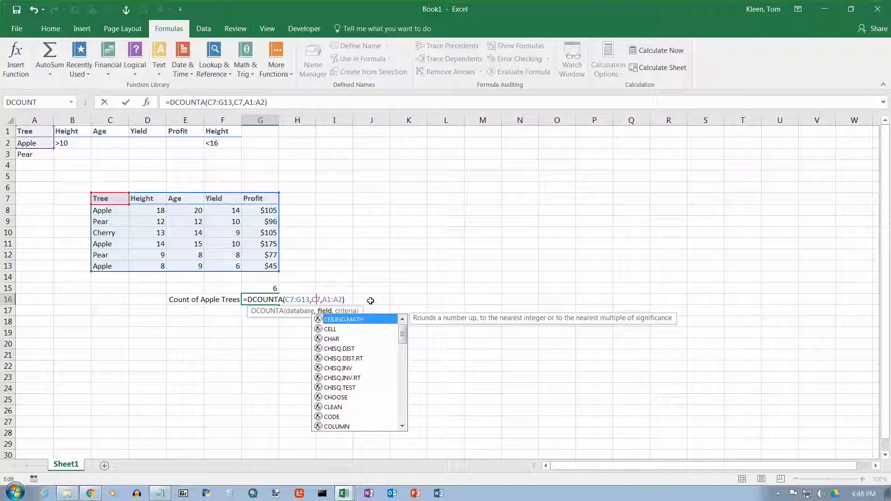
key("Return")
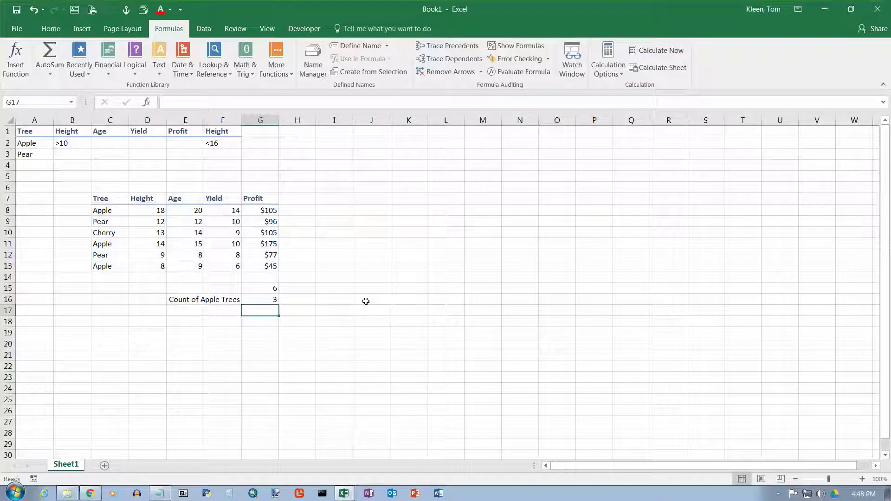
double_click(266, 300)
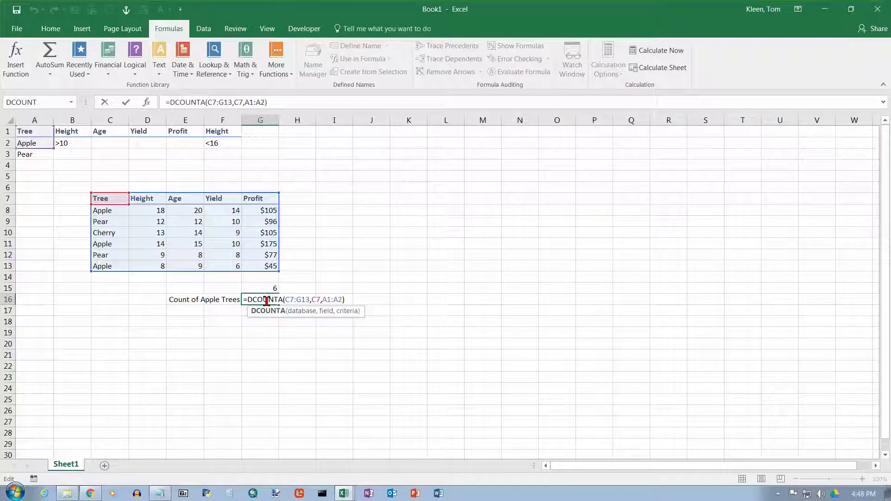
Revert G16 to DCOUNT with field C7, so it now returns 0
left_click(282, 299)
key("BackSpace")
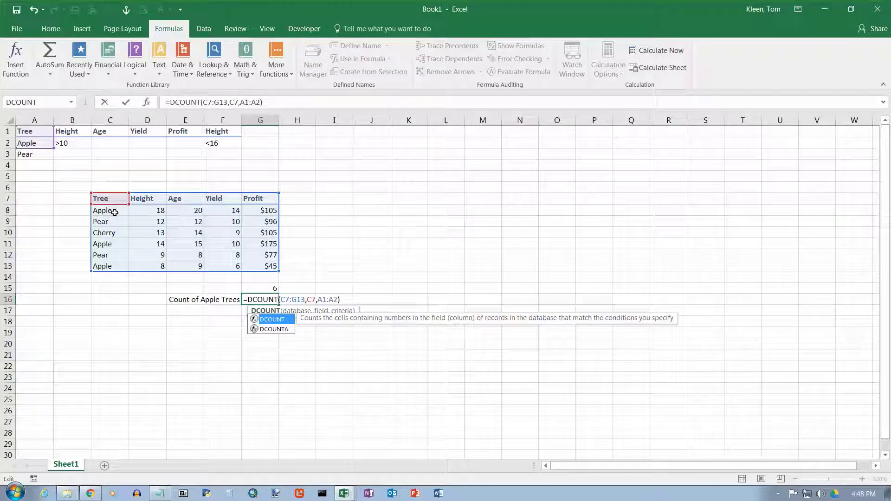
key("Return")
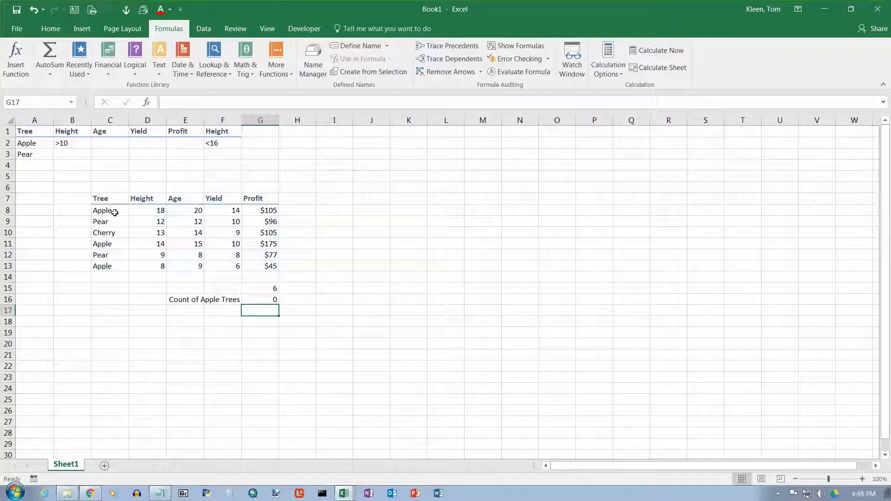